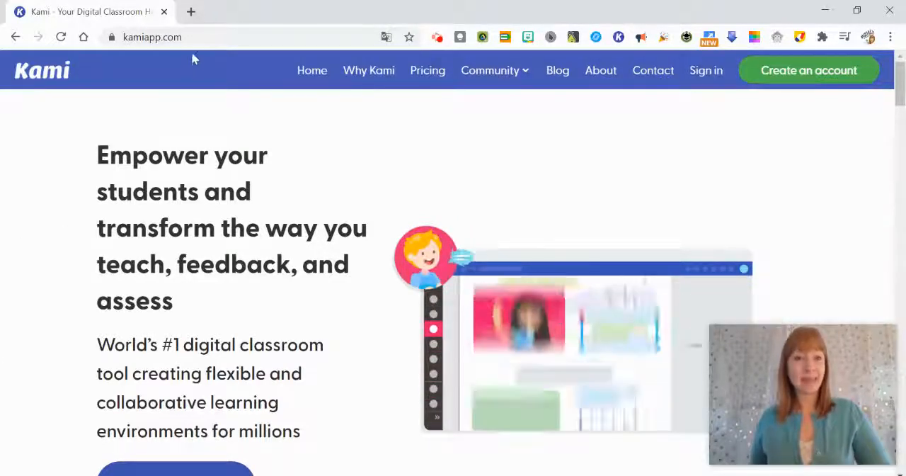
Step: Open the Kami web viewer through its browser extension
left_click(620, 40)
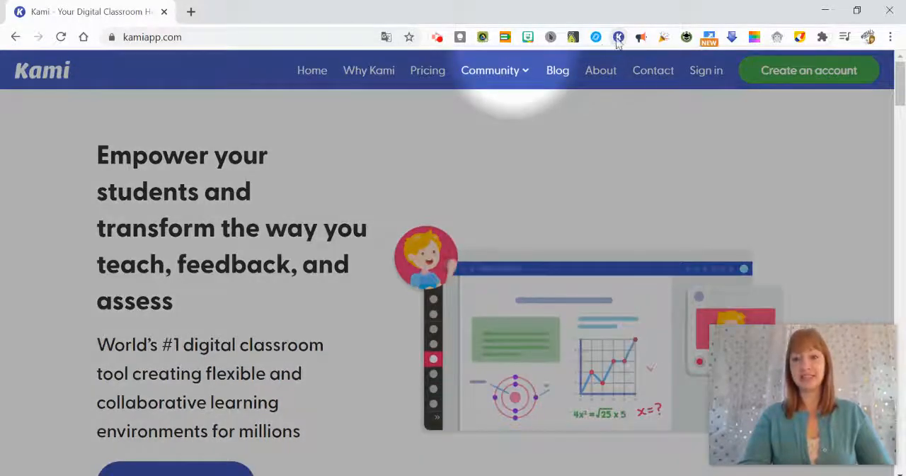
left_click(620, 41)
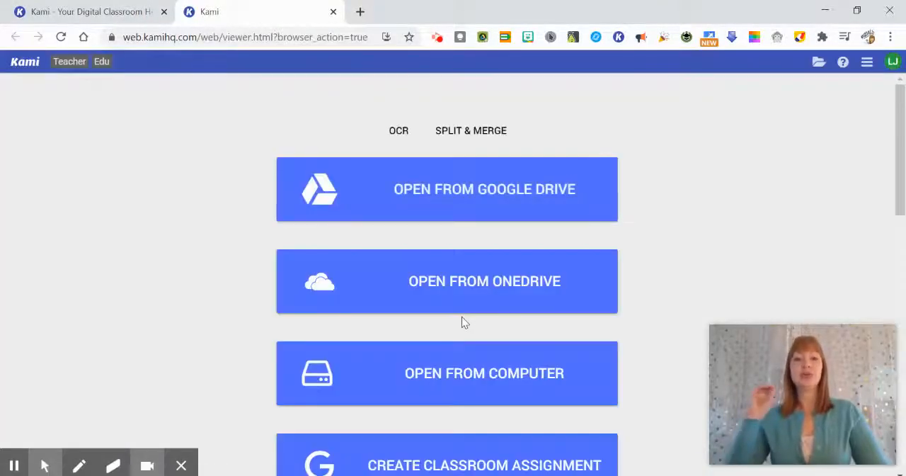
Step: Sign in from the Kami website as well, and close that duplicate tab to keep the viewer opened by the extension
left_click(65, 12)
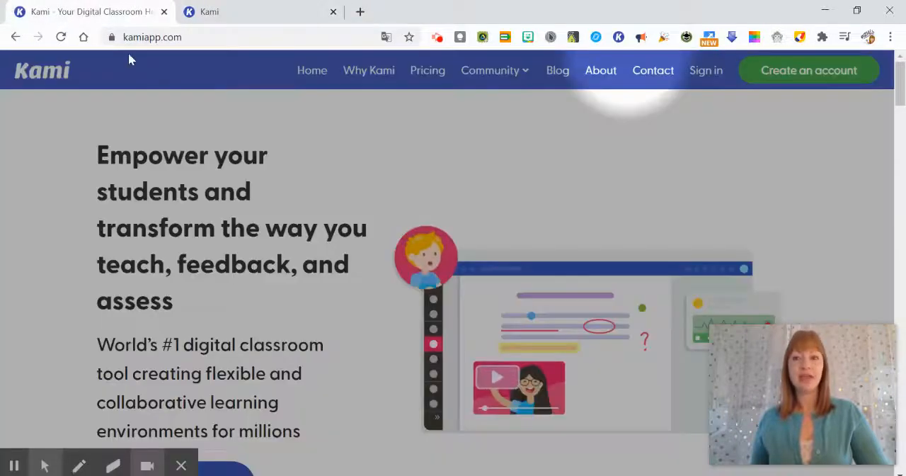
left_click(709, 74)
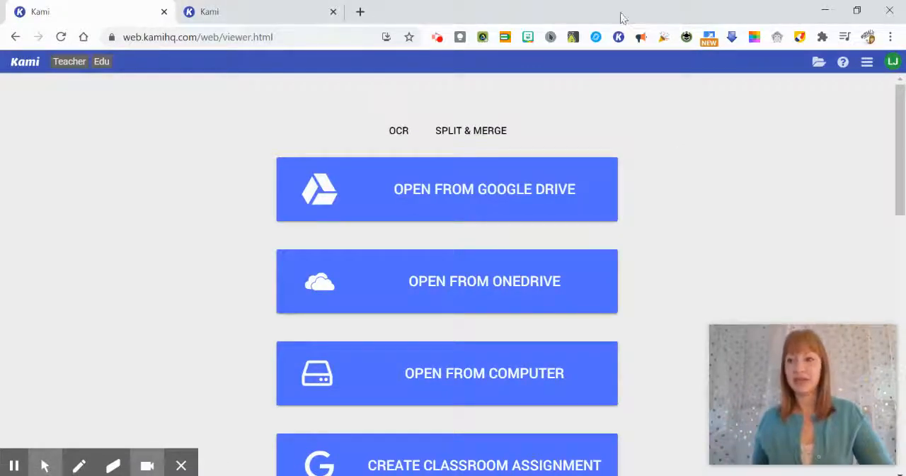
left_click(264, 14)
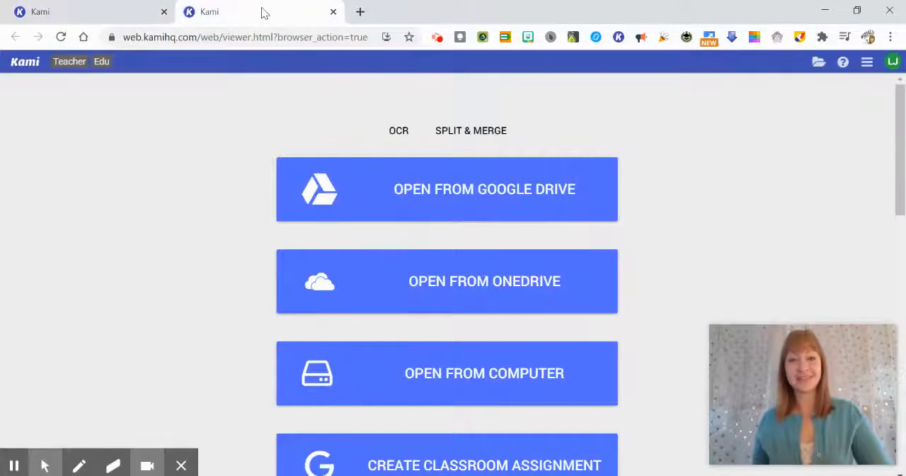
left_click(164, 12)
mouse_move(177, 470)
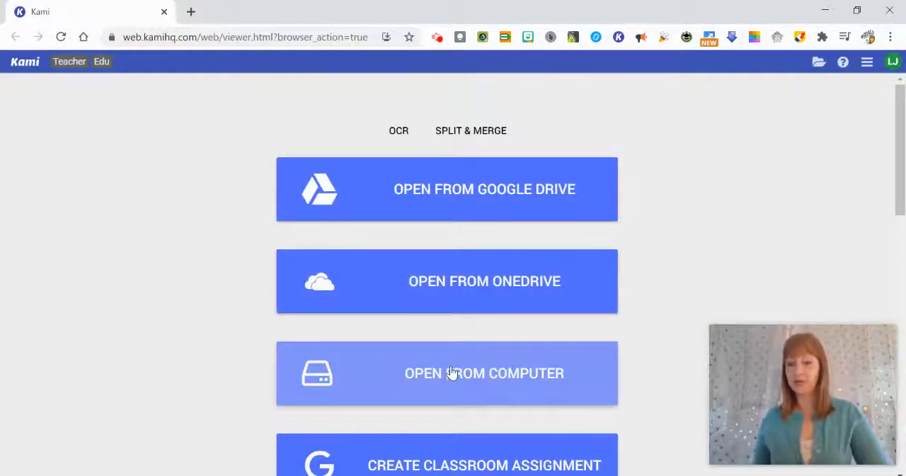
Step: Start creating a new blank page document from the Kami start page
scroll(450, 365, "down", 1)
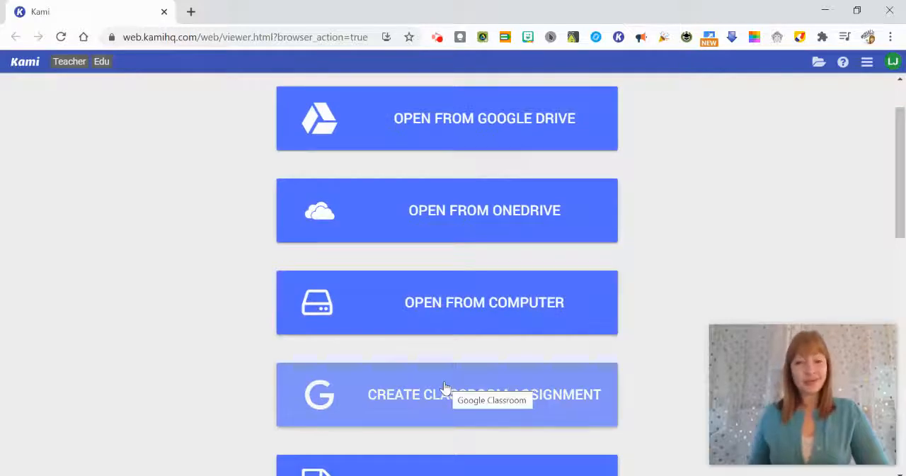
scroll(446, 388, "down", 2)
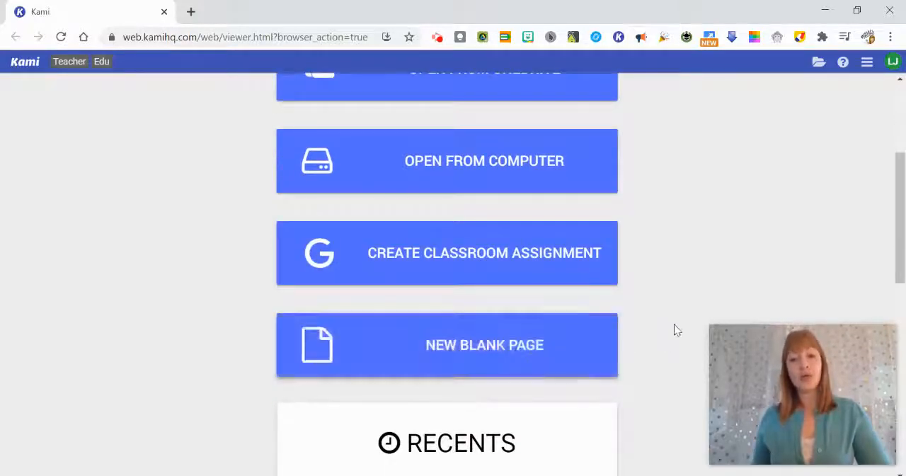
left_click(448, 348)
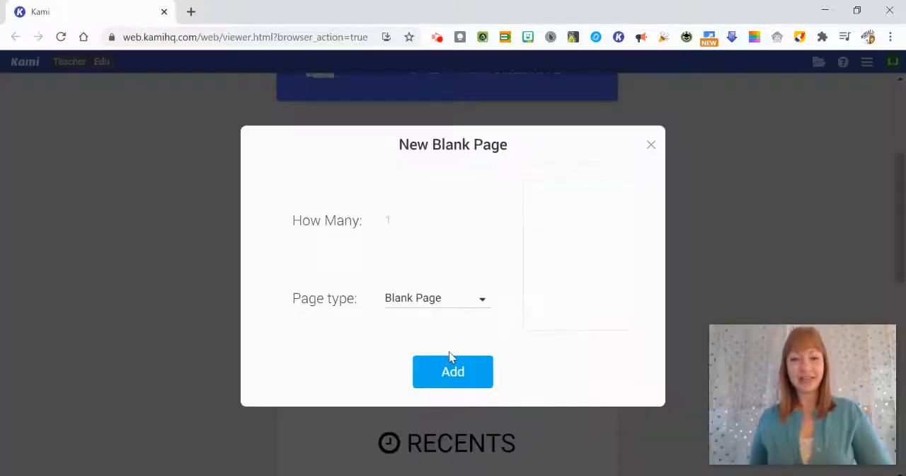
Step: Preview the Lined Page, Grid Page and Music Sheet page types for the new document
left_click(420, 307)
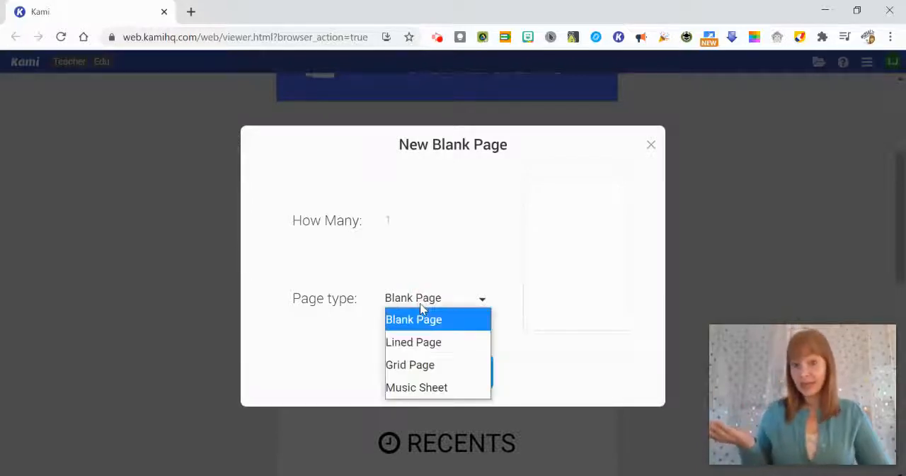
left_click(419, 341)
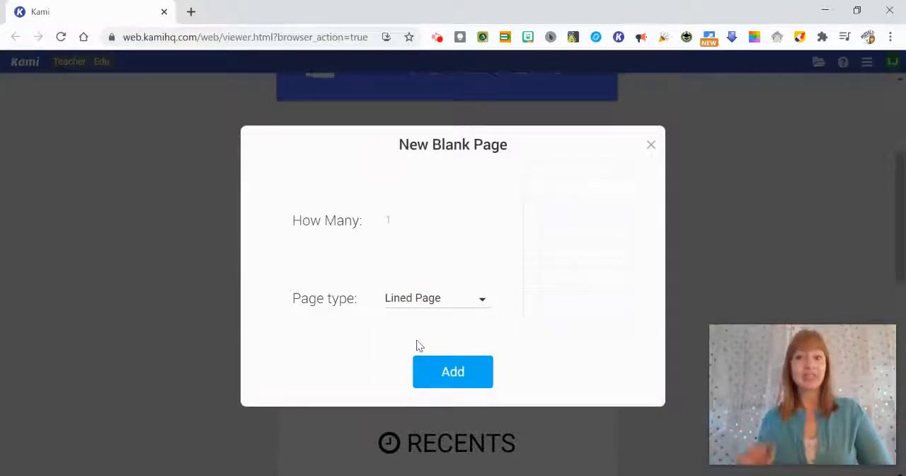
left_click(412, 303)
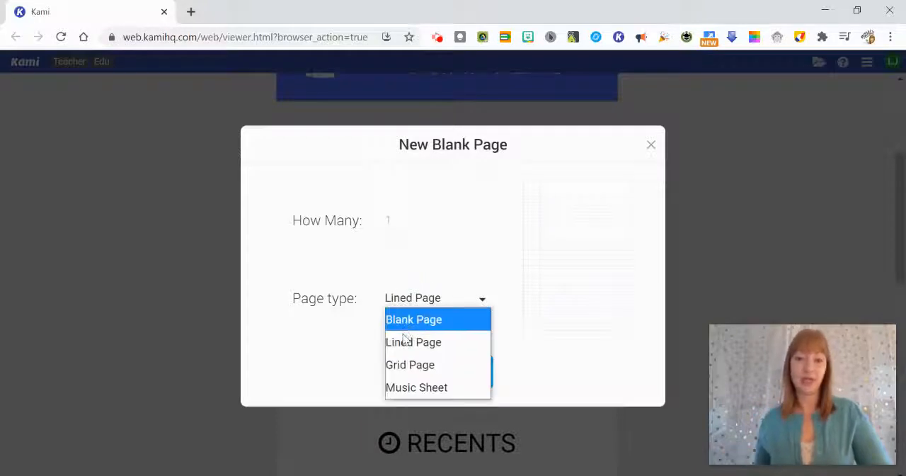
left_click(403, 368)
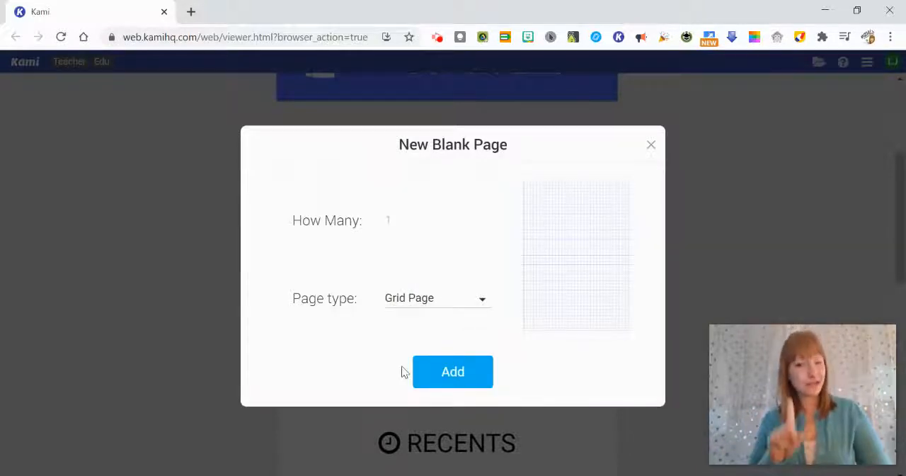
left_click(415, 307)
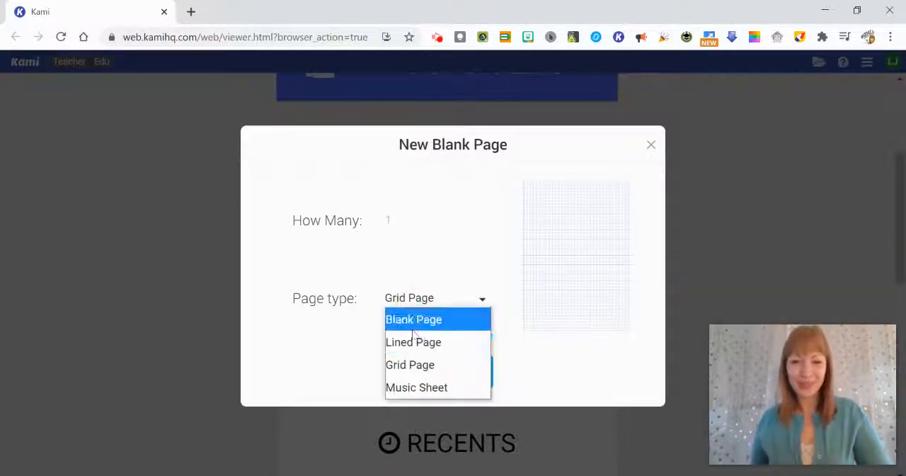
left_click(427, 387)
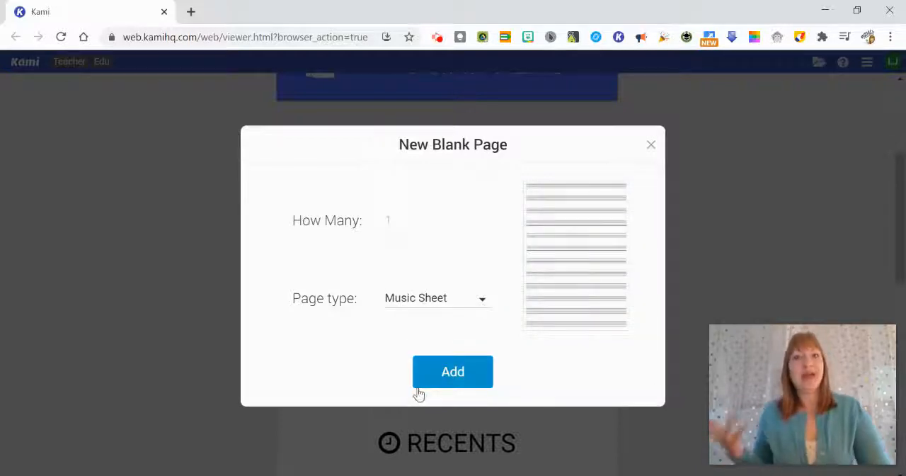
Step: Set the page type to Blank Page and add one page
left_click(417, 300)
left_click(417, 318)
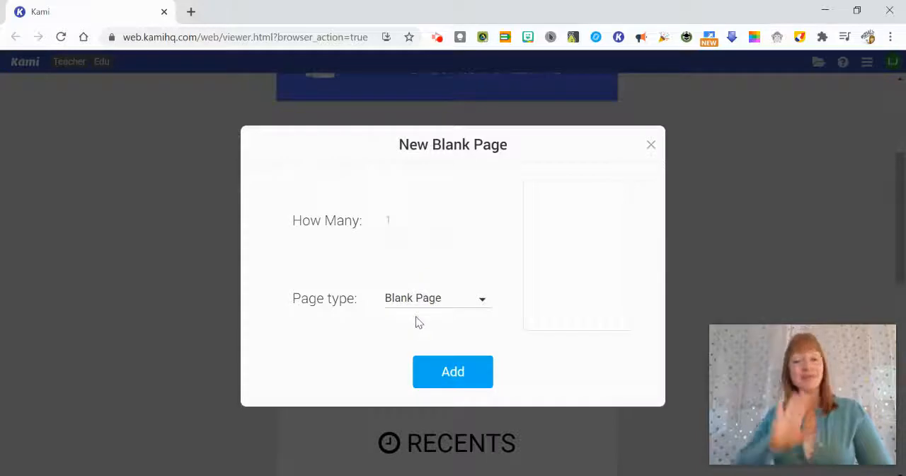
left_click(446, 375)
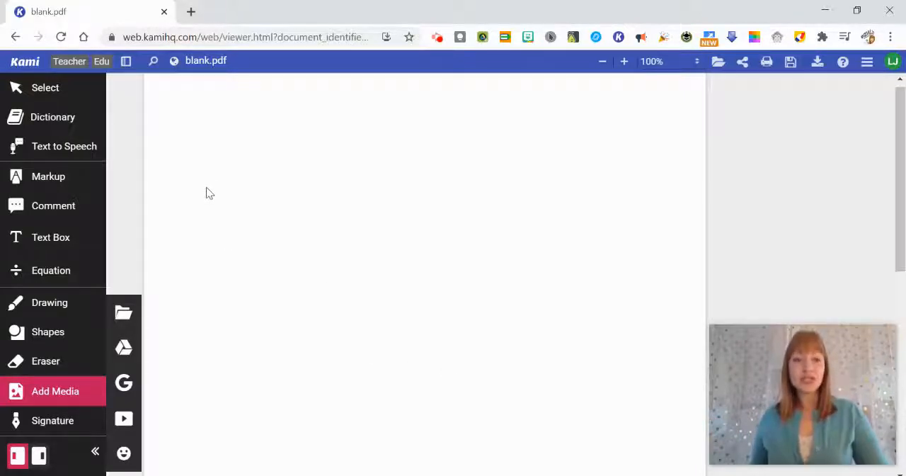
Step: Place a text box near the upper left of the blank page with the Text Box tool
left_click(23, 92)
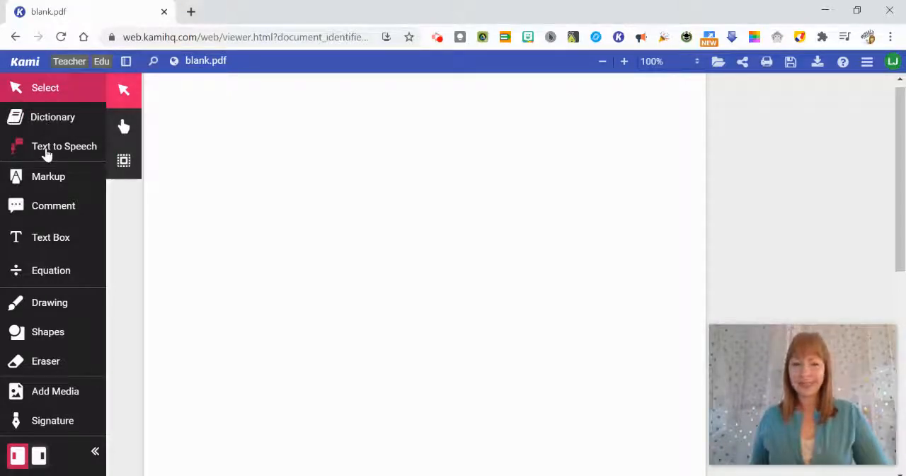
left_click(47, 241)
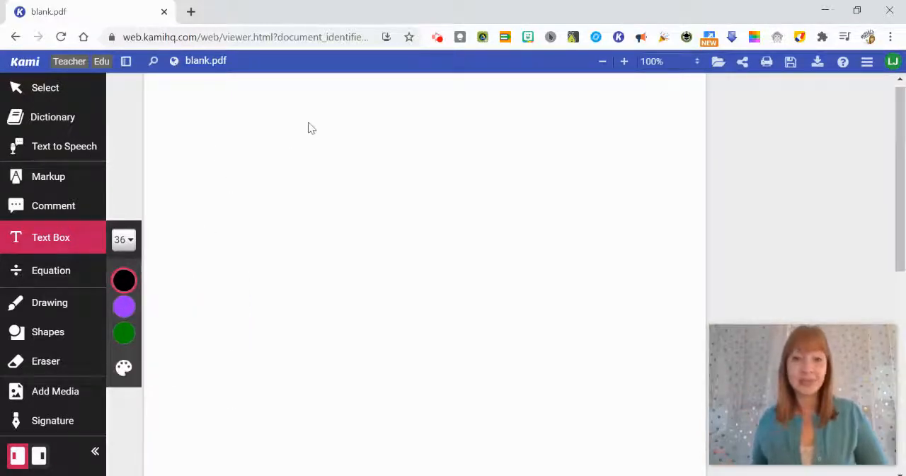
left_click(208, 129)
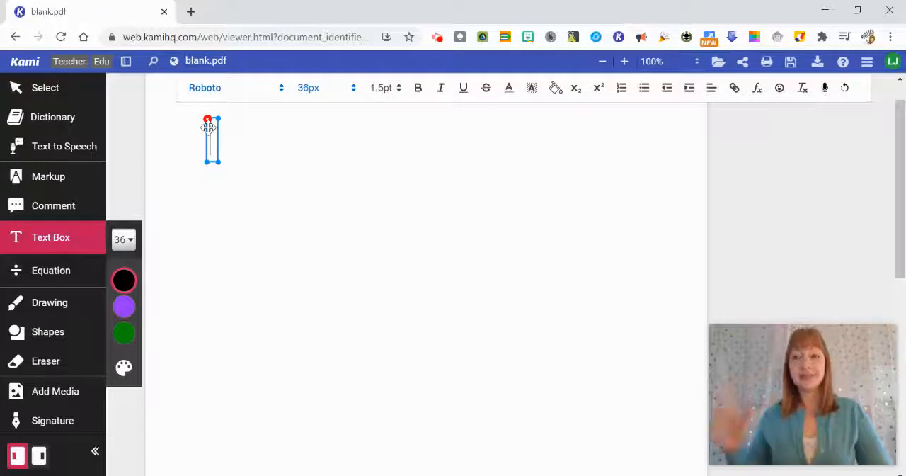
Step: Look over the font and size choices, and dictate a question beginning "how do you use" into the text box with voice typing
left_click(227, 92)
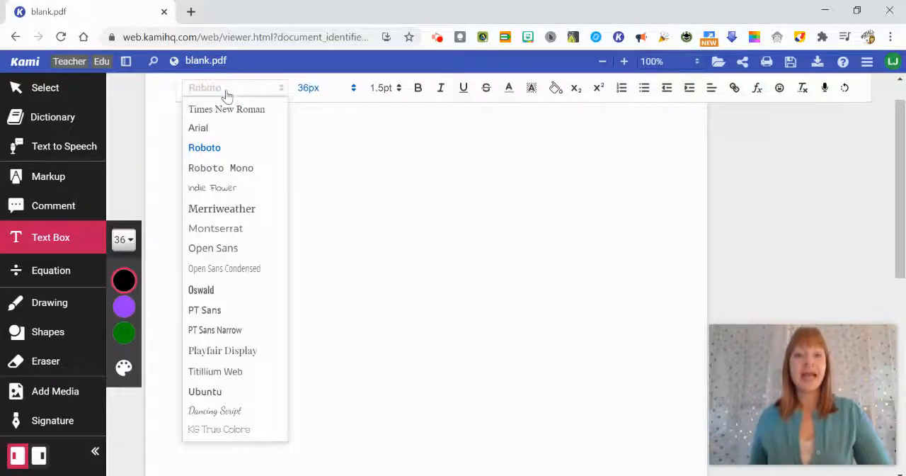
left_click(320, 90)
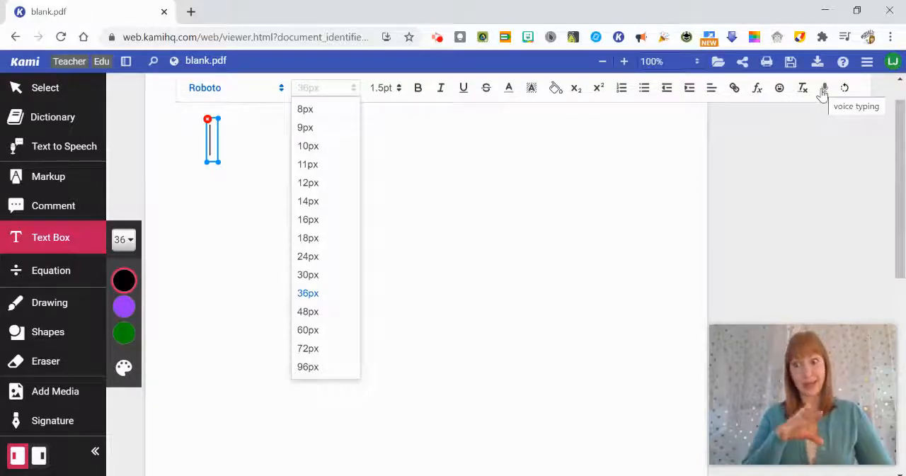
left_click(824, 89)
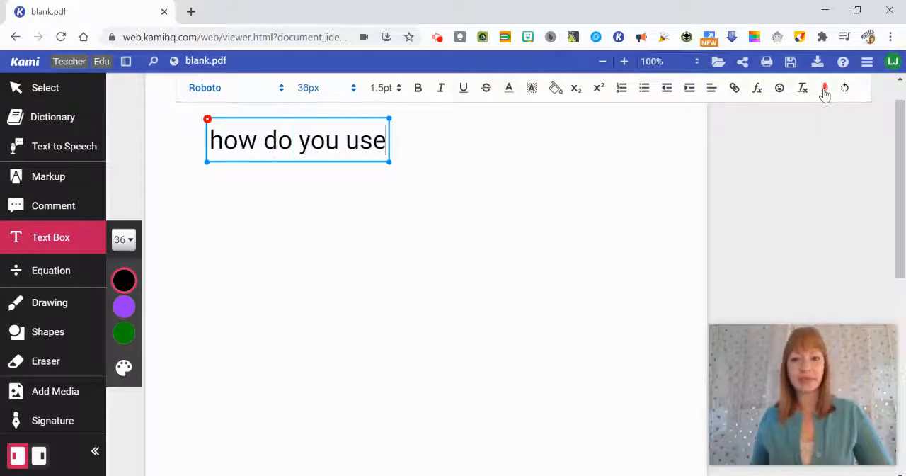
left_click(824, 90)
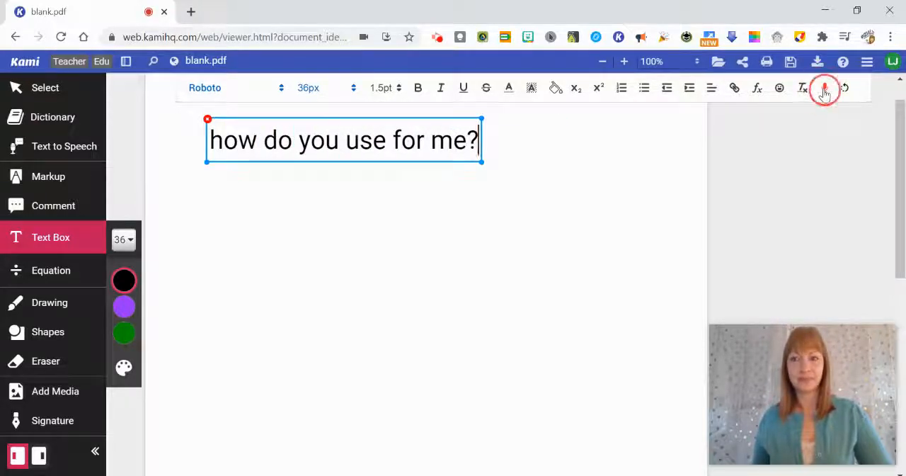
Step: Correct the dictated question to read "How do you use Kami?", replacing the misheard word and capitalizing the first letter
double_click(405, 147)
type("Kami")
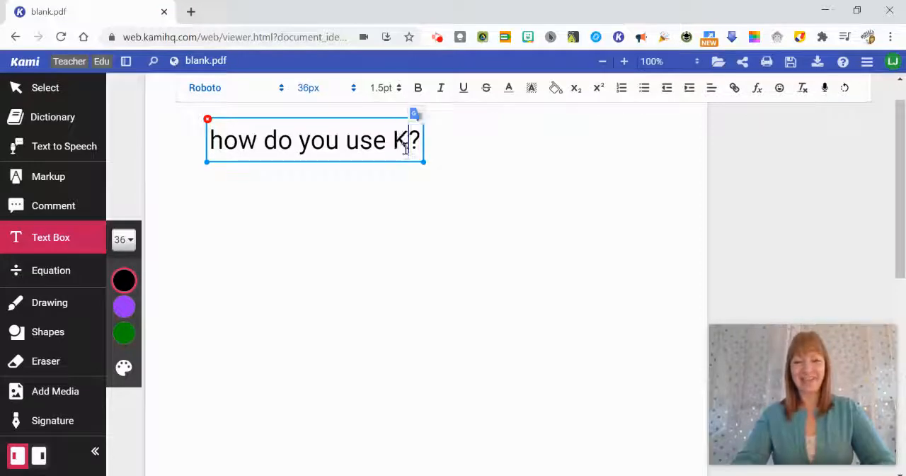
left_click(225, 133)
key("BackSpace")
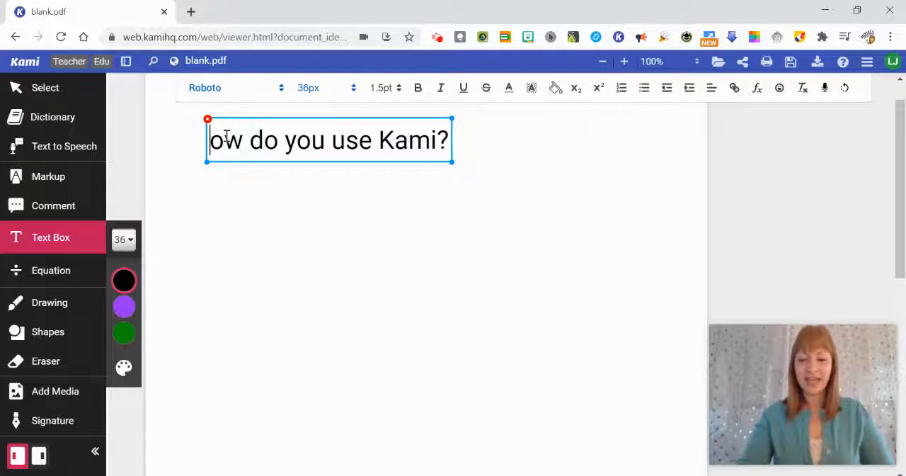
type("H")
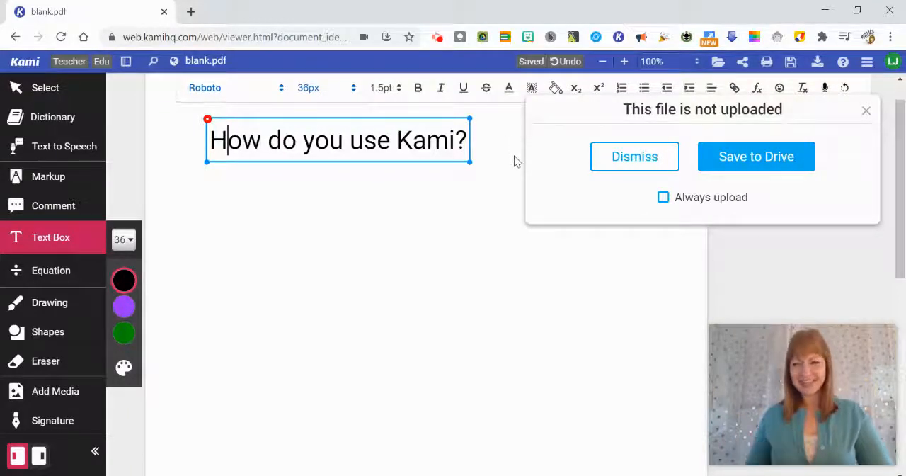
Step: Save the document to Drive and rename it "Using Kami"
left_click(732, 170)
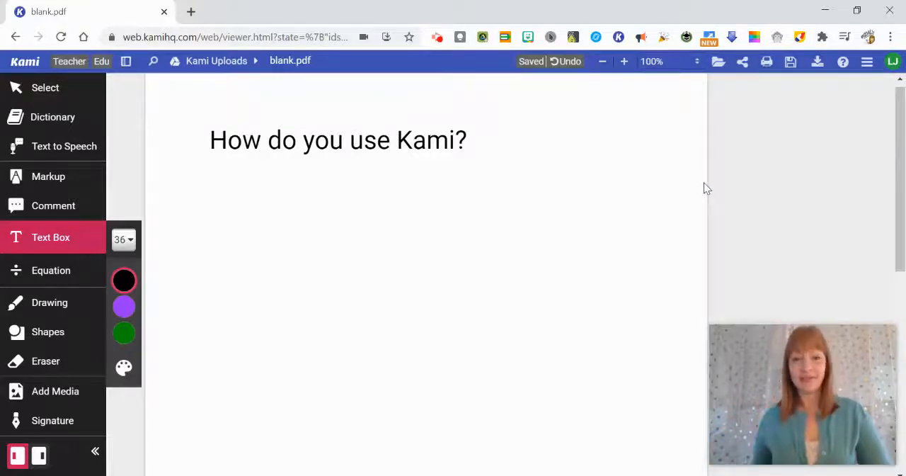
left_click(286, 62)
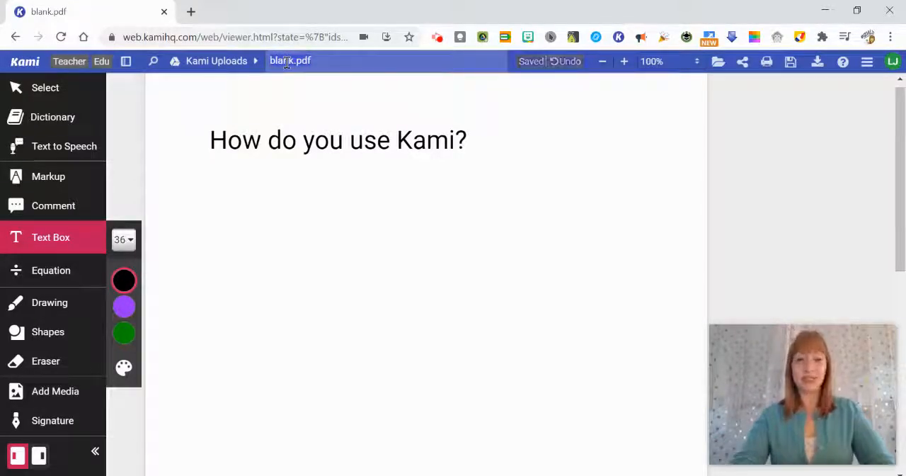
type("Using Kami")
key("Return")
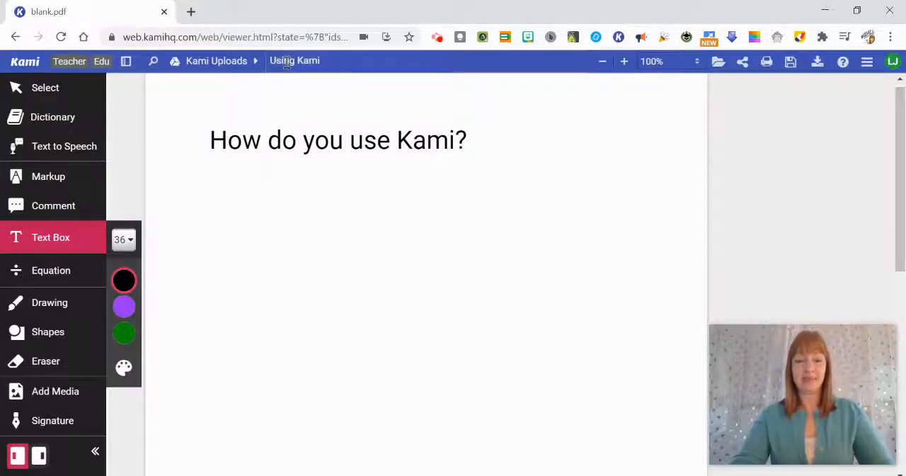
left_click(296, 132)
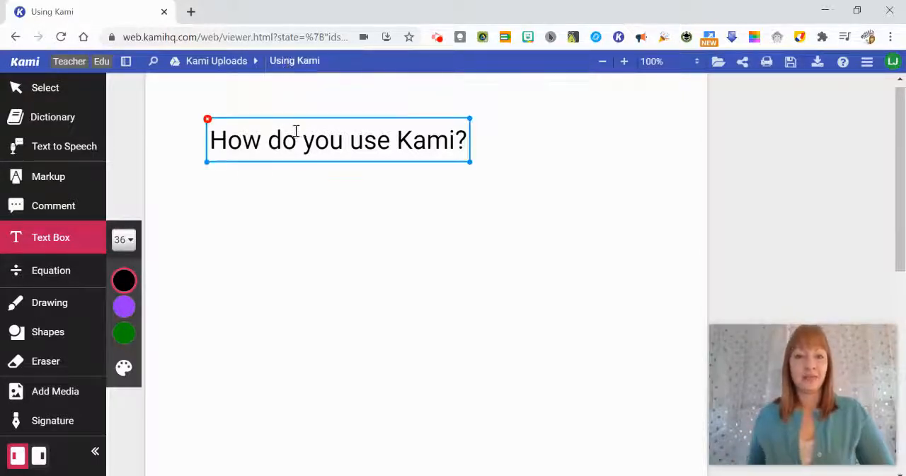
Step: Set the Drawing tool to a stroke thickness of 6 and the green color
left_click(45, 308)
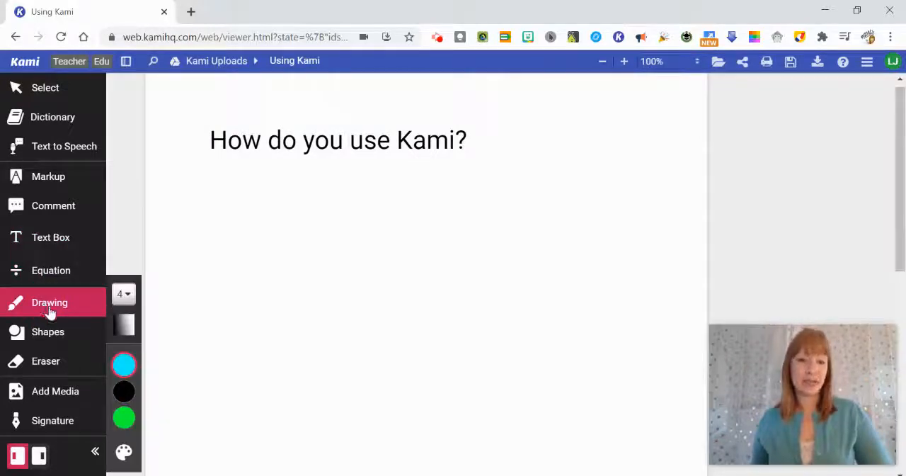
left_click(123, 293)
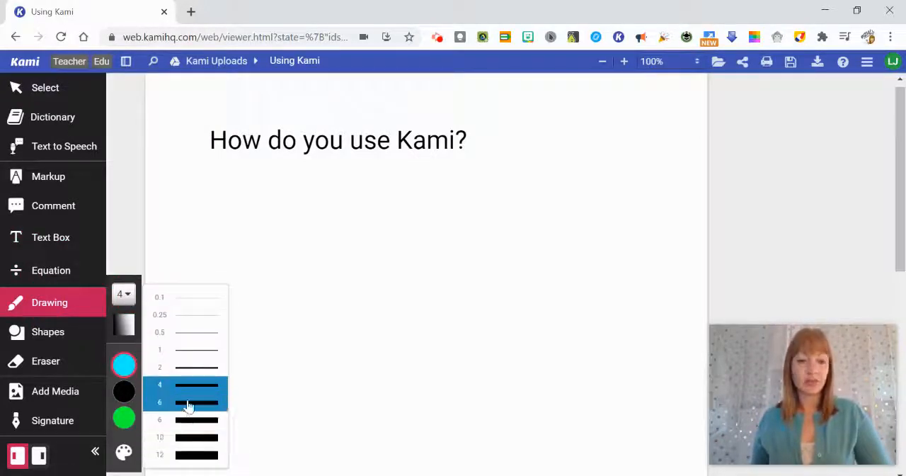
left_click(191, 402)
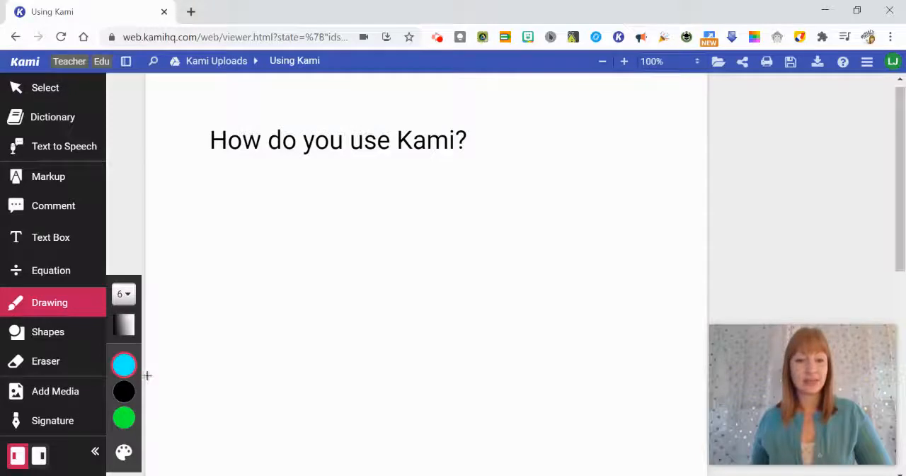
left_click(125, 420)
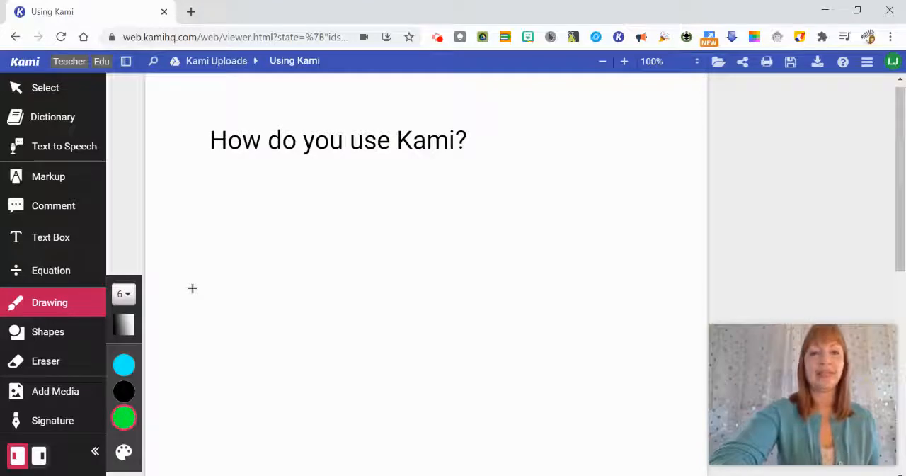
Step: Handwrite the word "Modeling" in large green letters below the "How do you use Kami?" question
mouse_move(192, 264)
left_mouse_down()
mouse_move(238, 196)
mouse_move(264, 279)
left_mouse_up()
left_click_drag(311, 228, 307, 233)
mouse_move(354, 174)
left_mouse_down()
mouse_move(362, 217)
mouse_move(336, 262)
left_mouse_up()
mouse_move(380, 244)
left_mouse_down()
mouse_move(399, 241)
mouse_move(427, 256)
left_mouse_up()
left_click_drag(428, 168, 429, 269)
mouse_move(457, 212)
left_mouse_down()
mouse_move(461, 269)
mouse_move(510, 237)
mouse_move(527, 267)
left_mouse_up()
left_click(456, 203)
mouse_move(571, 225)
left_mouse_down()
mouse_move(542, 236)
mouse_move(584, 275)
mouse_move(511, 332)
left_mouse_up()
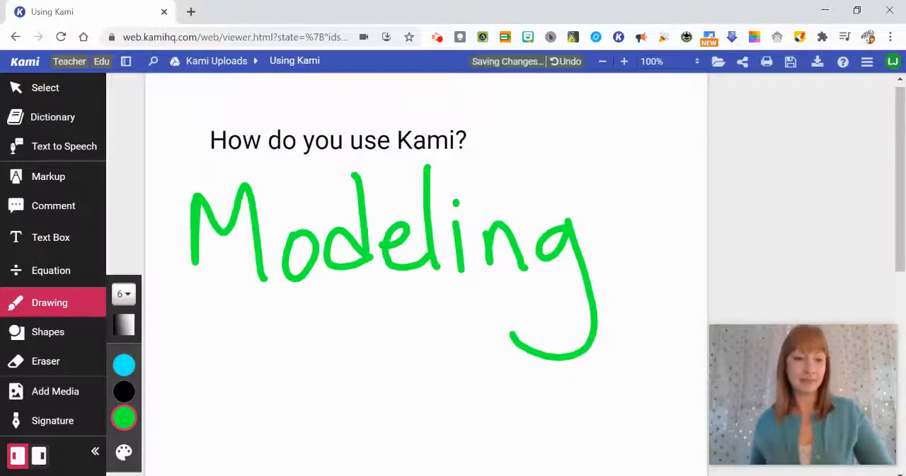
Step: Draw a blue rectangle with a line thickness of 4 around the handwritten word "Modeling"
left_click(60, 336)
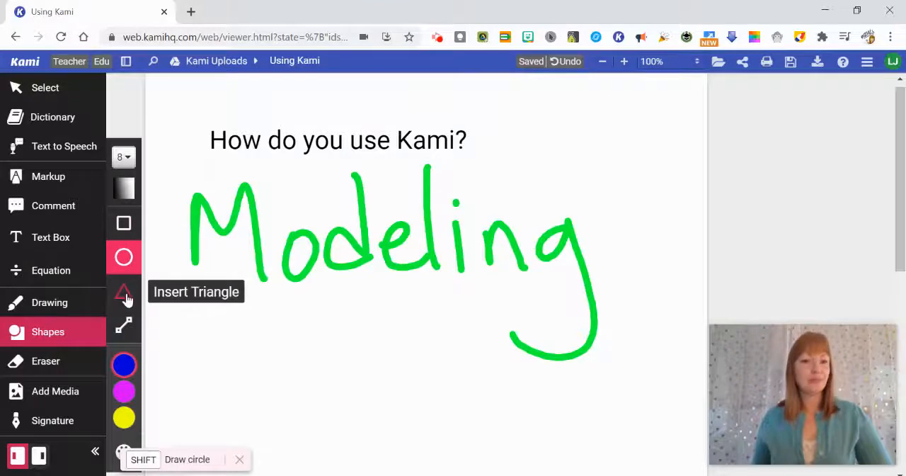
left_click(123, 157)
left_click(181, 265)
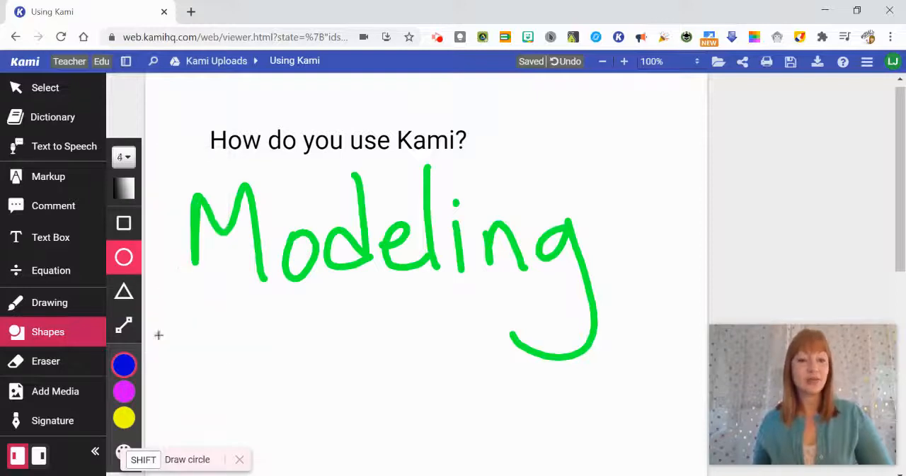
left_click(124, 223)
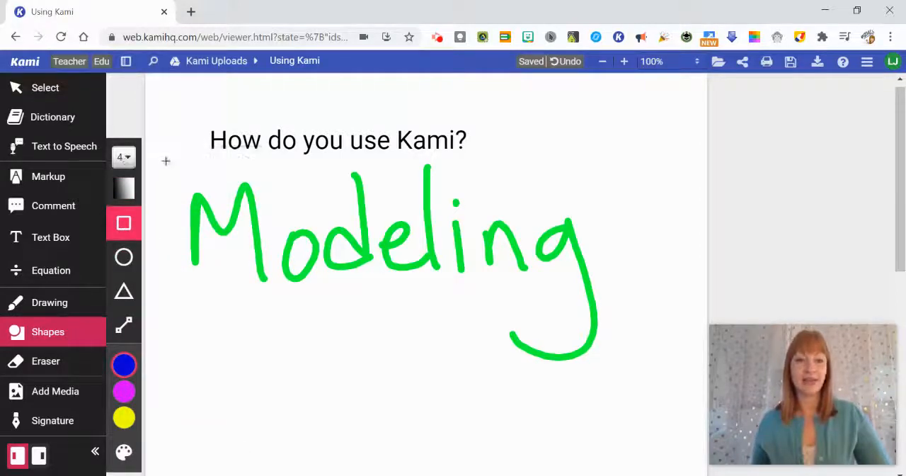
left_click_drag(164, 162, 658, 381)
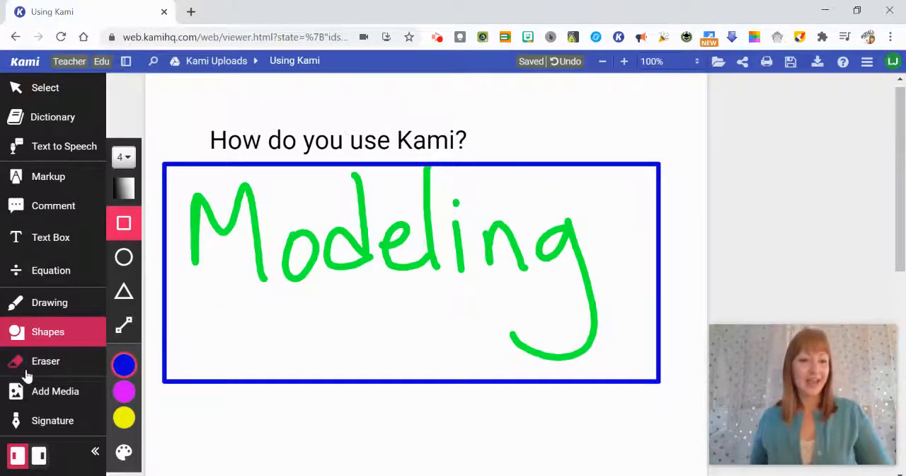
Step: Search Google Images for "whiteboard" and choose the orange-bordered picture of a whiteboard with a hand holding a marker
left_click(52, 398)
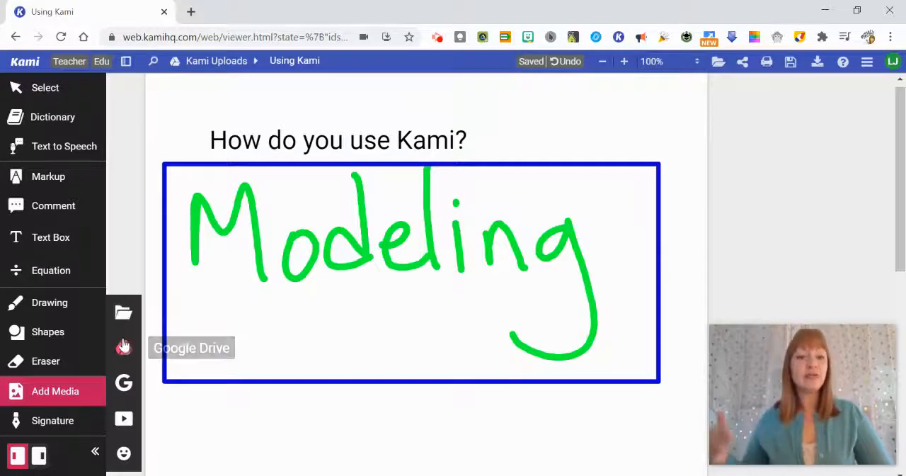
left_click(134, 383)
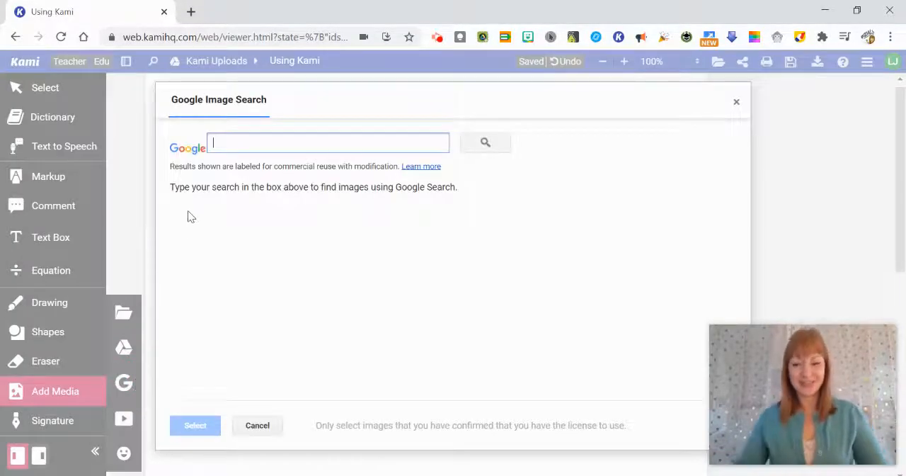
type("whiteboard")
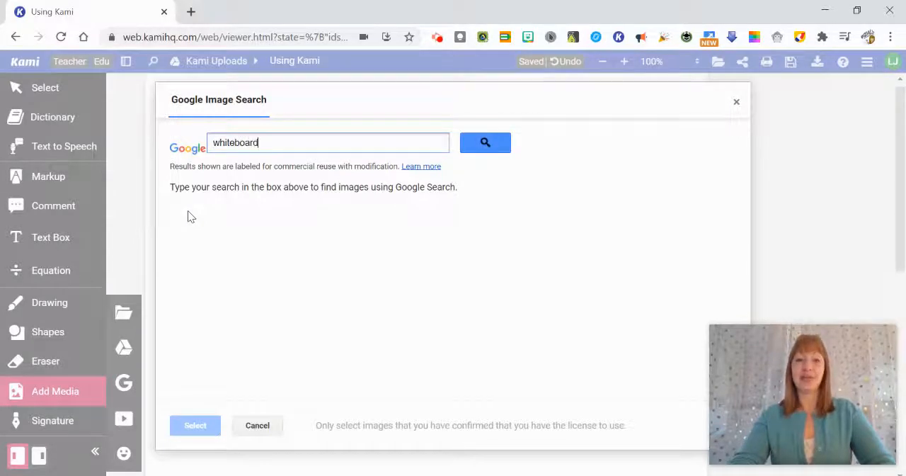
key("Return")
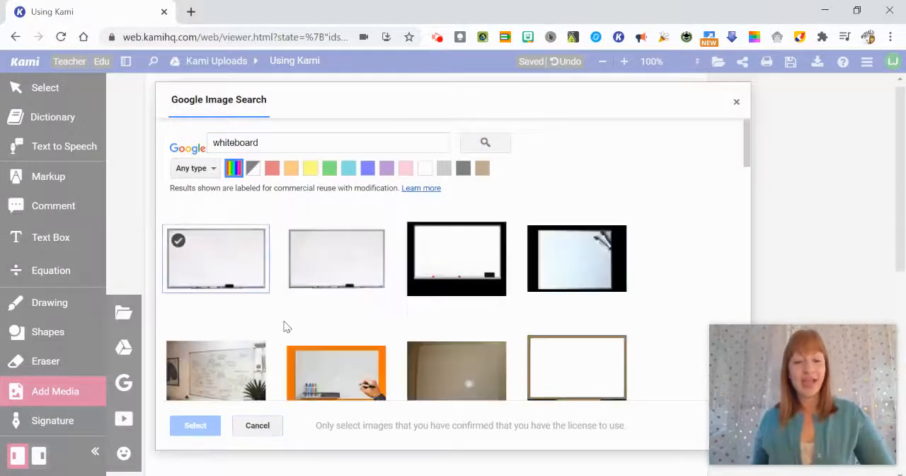
left_click(358, 380)
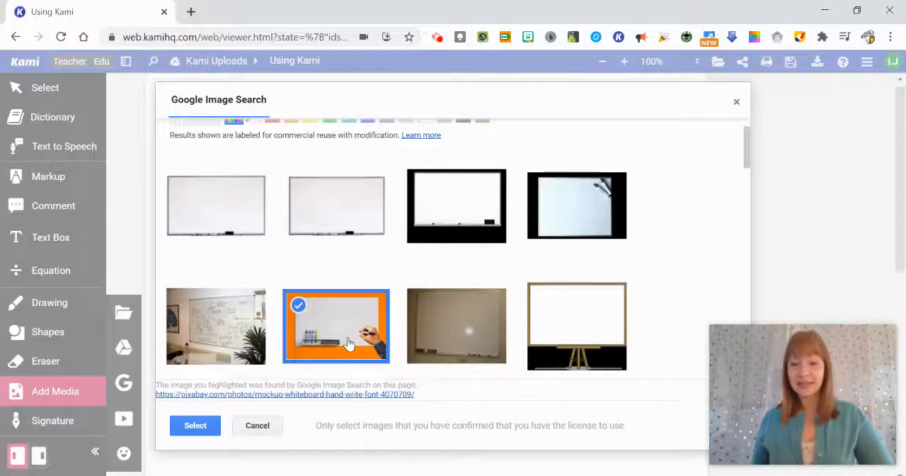
left_click(200, 429)
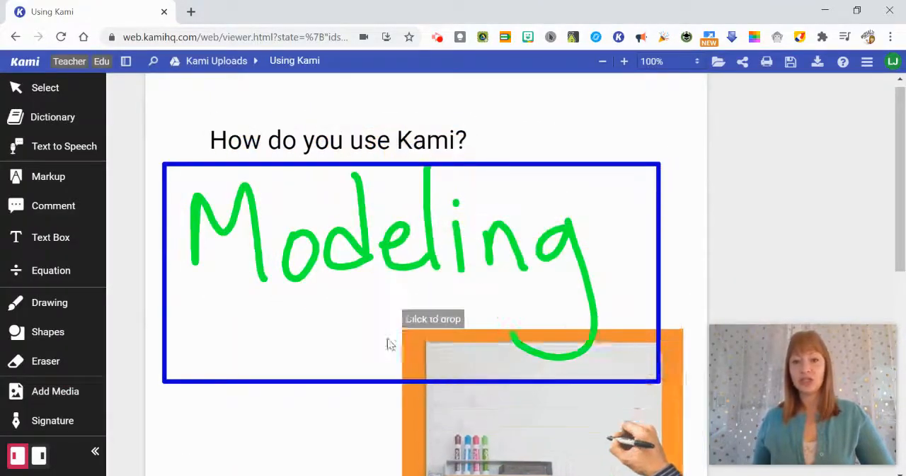
Step: Place the whiteboard picture on the page just below the blue rectangle, near its left end
scroll(213, 309, "down", 2)
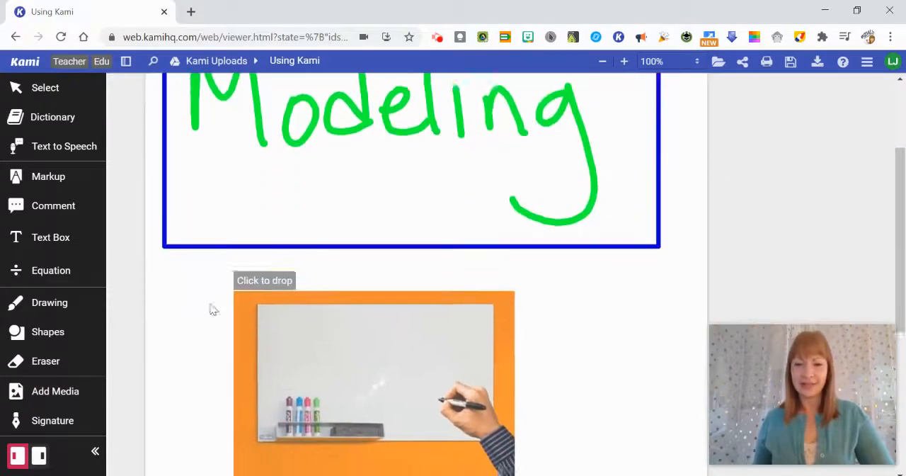
scroll(168, 228, "down", 3)
scroll(181, 213, "up", 2)
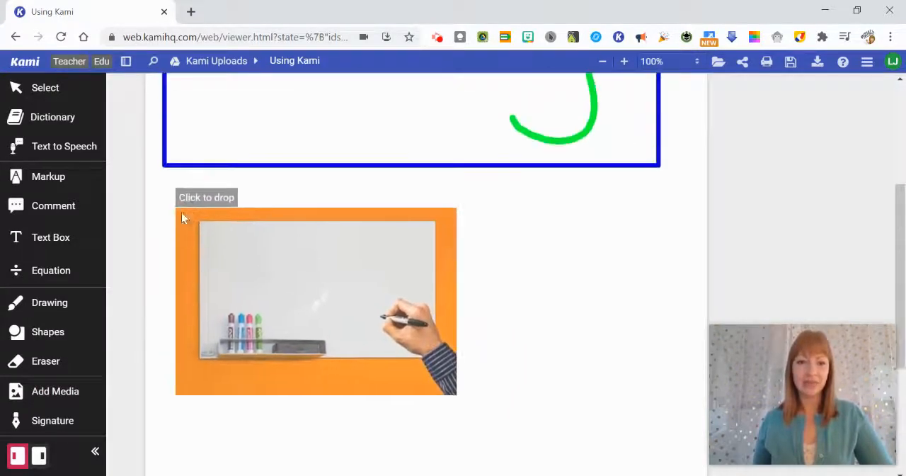
left_click(170, 206)
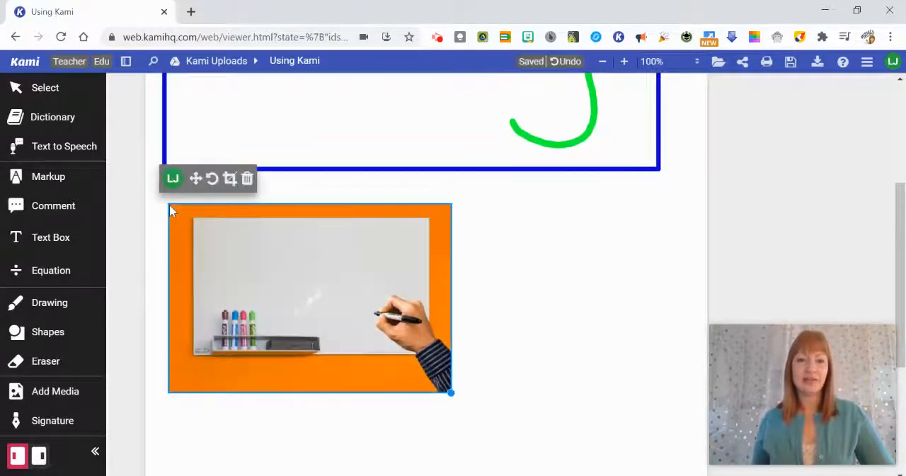
Step: Add the "Great Idea!" sticker over the rectangle's bottom edge, near the whiteboard picture's upper-right corner
left_click(67, 417)
left_click(66, 401)
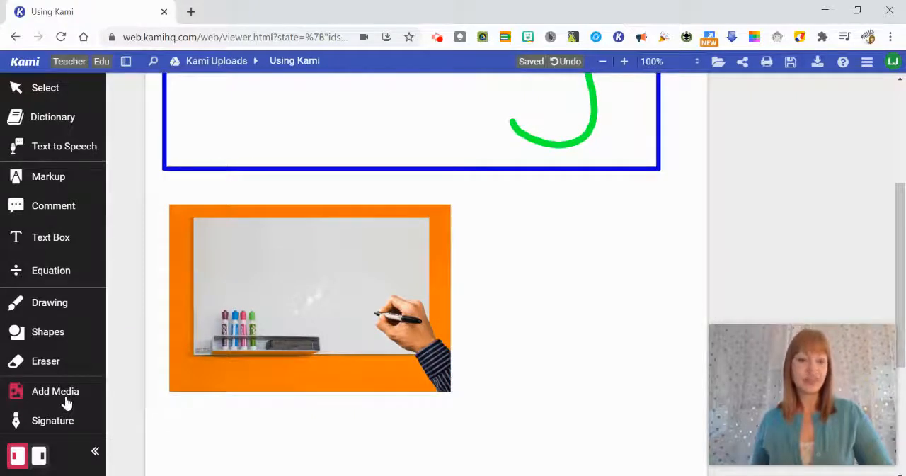
left_click(67, 401)
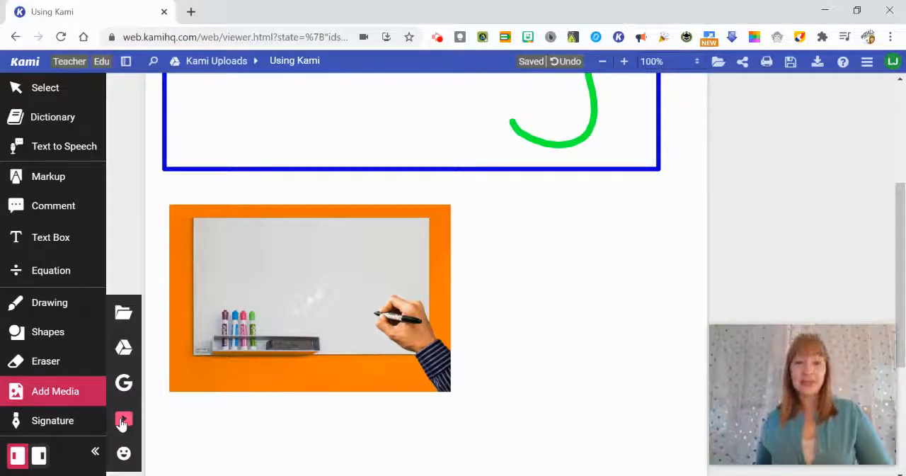
left_click(126, 457)
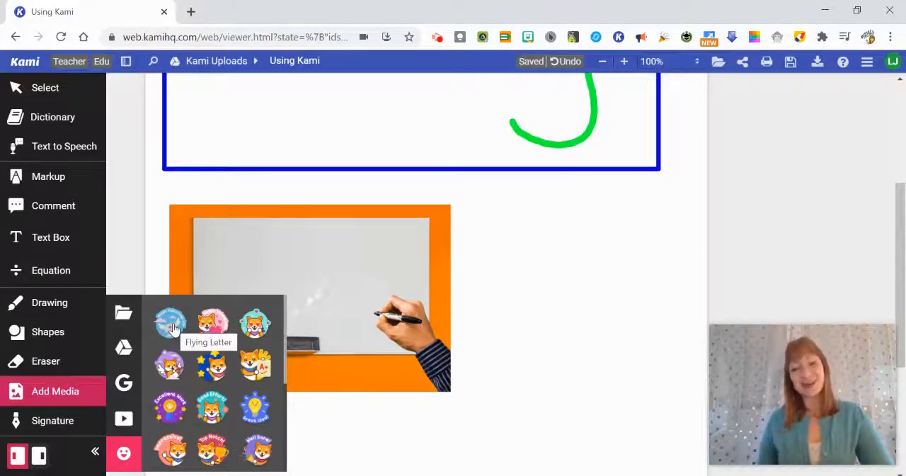
left_click(251, 416)
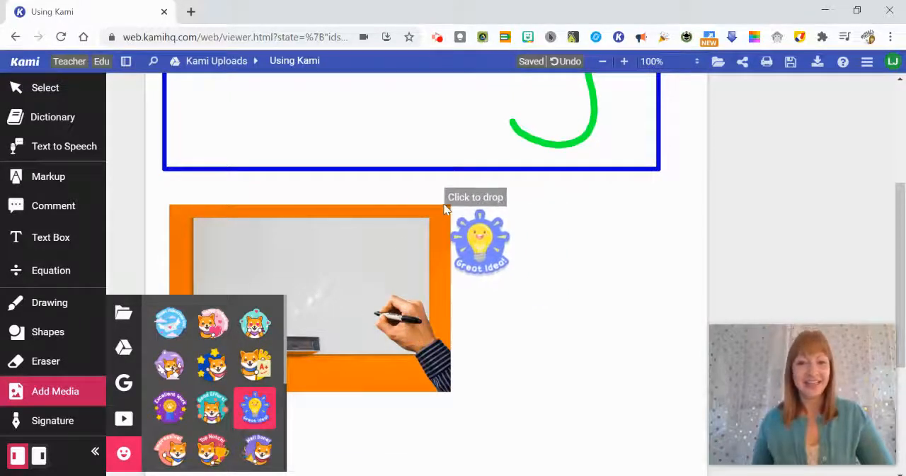
left_click(437, 151)
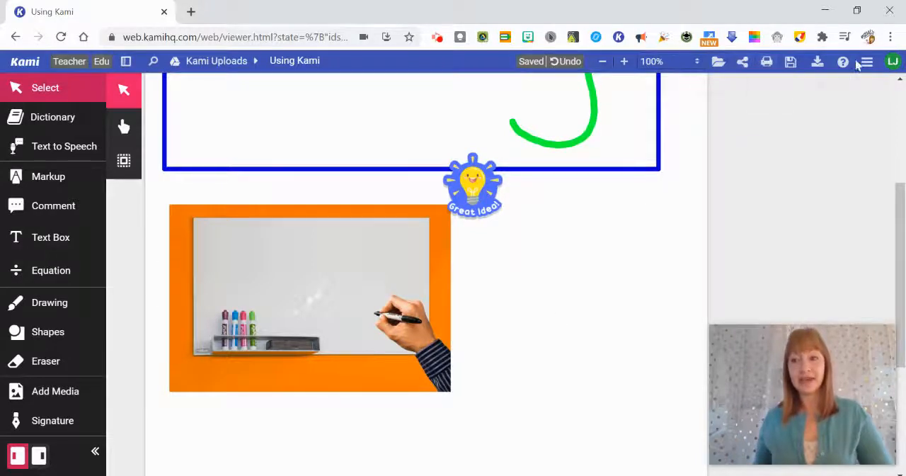
Step: Open the file's Google sharing settings and set the Download/Print Permission for collaborators to No
left_click(745, 63)
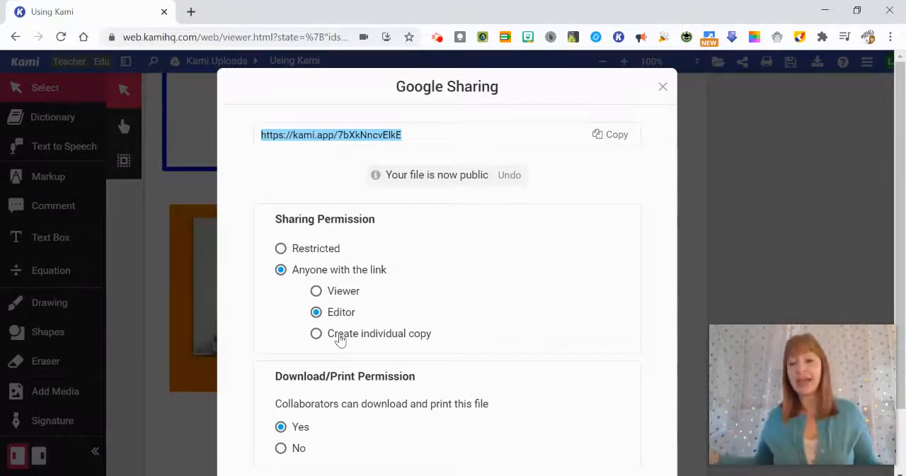
scroll(361, 327, "down", 2)
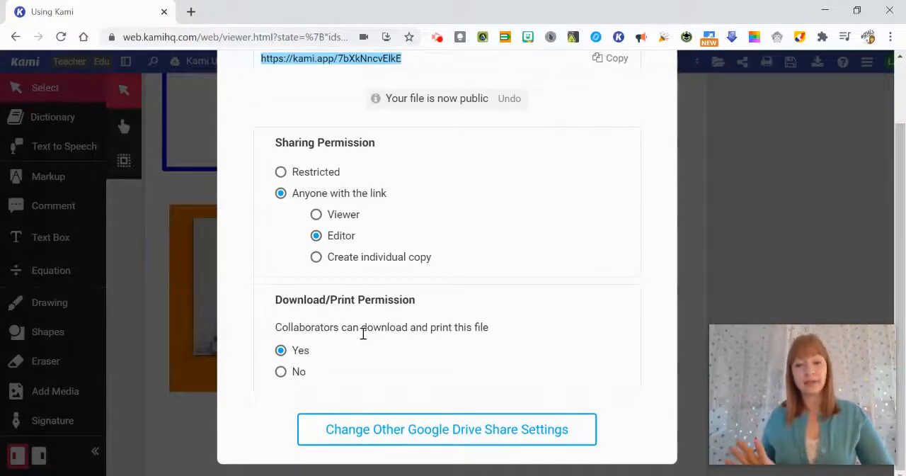
left_click(280, 378)
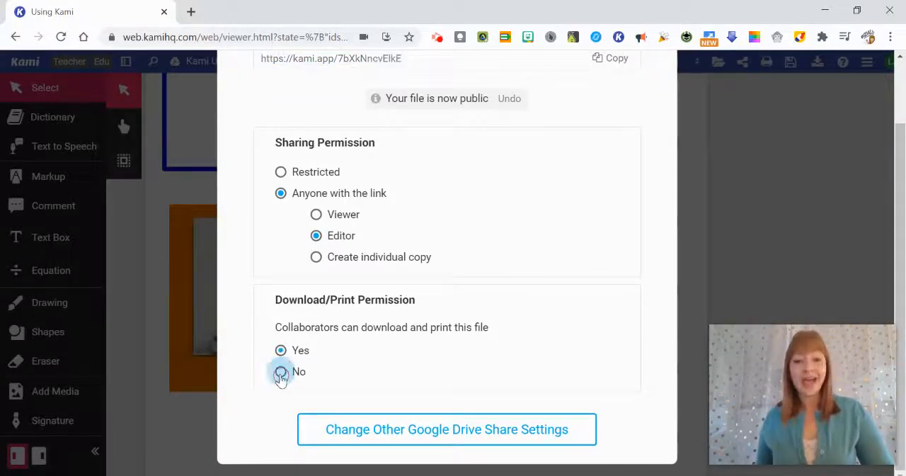
Step: Copy the file's share link, close the sharing settings and return to the page content
scroll(280, 379, "up", 2)
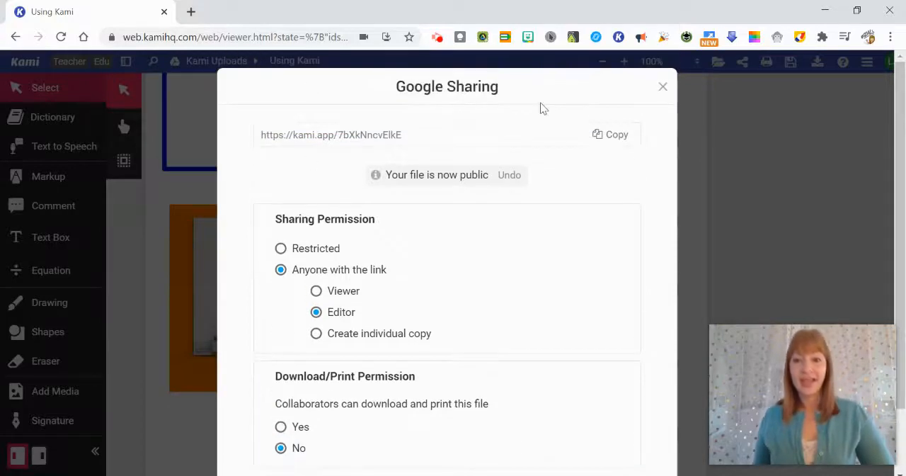
left_click(614, 136)
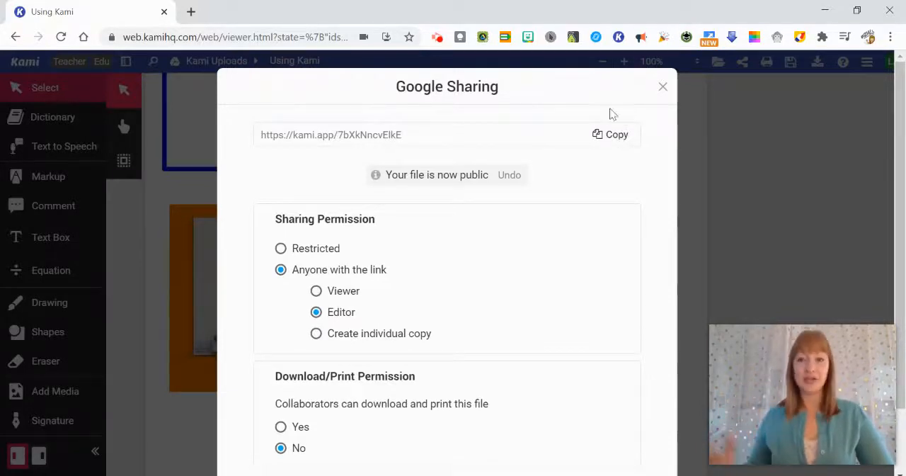
left_click(662, 86)
scroll(414, 277, "up", 3)
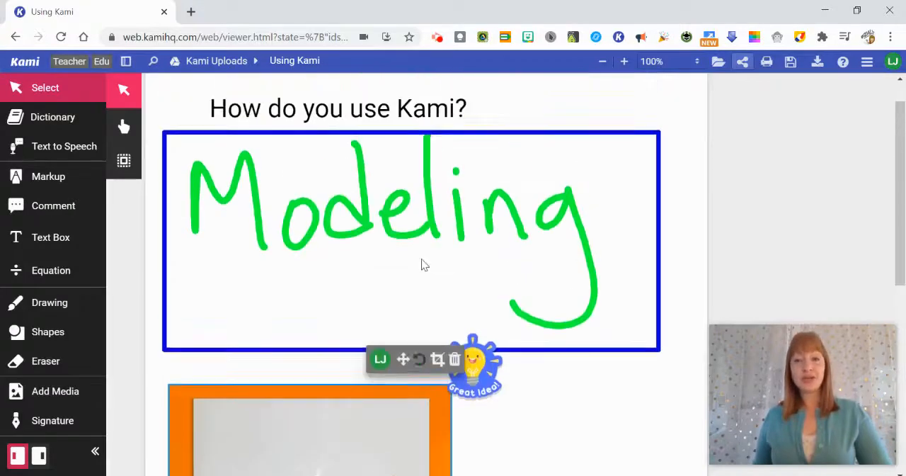